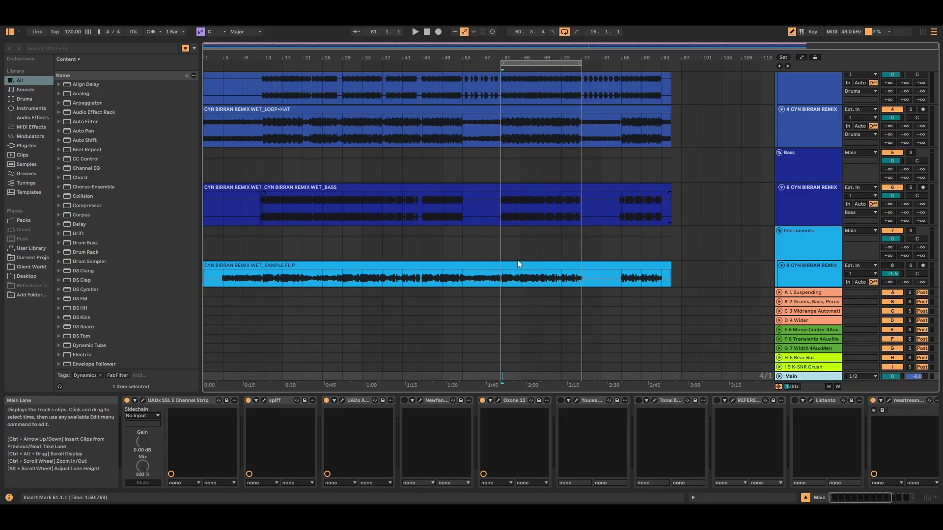
# - Open the Ozone 12 plug-in on the Main track, reveal the end of its module chain and audition the looped section
pyautogui.scroll(-2, 489, 253)
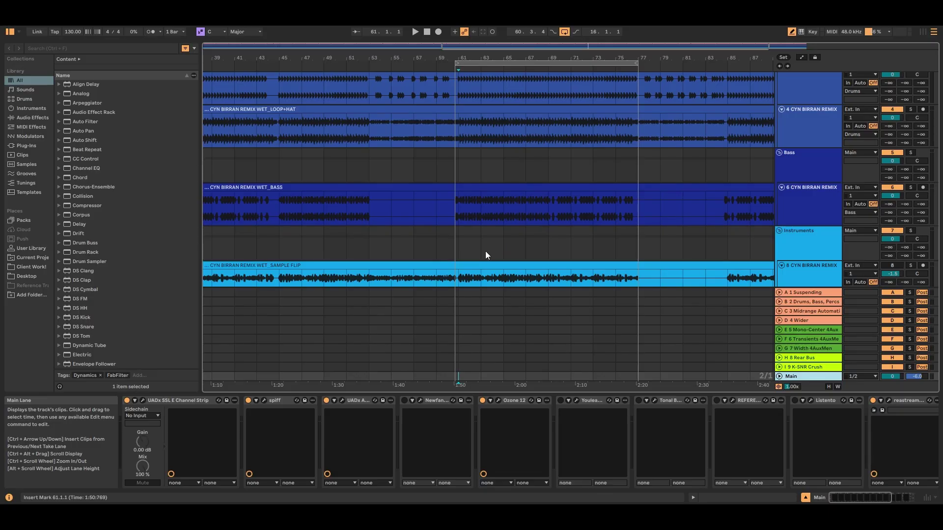
pyautogui.click(498, 400)
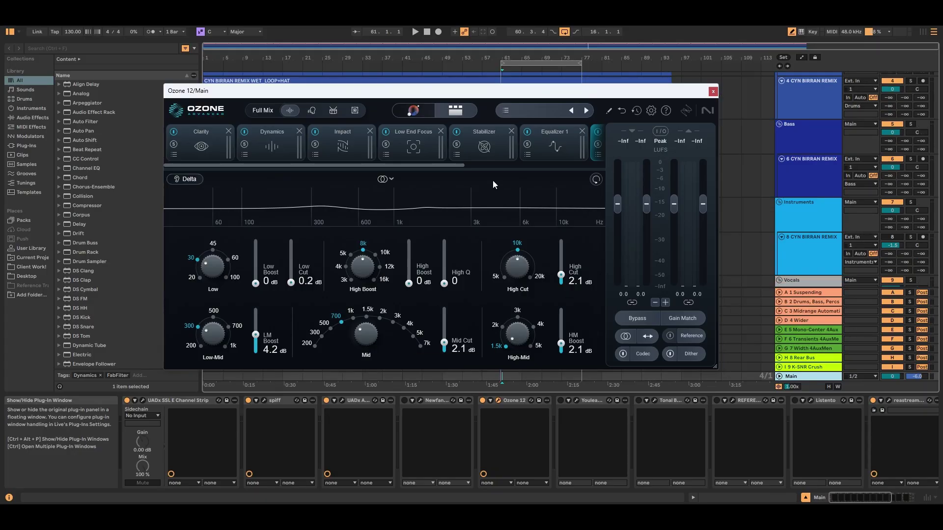
pyautogui.moveTo(431, 166); pyautogui.dragTo(582, 157)
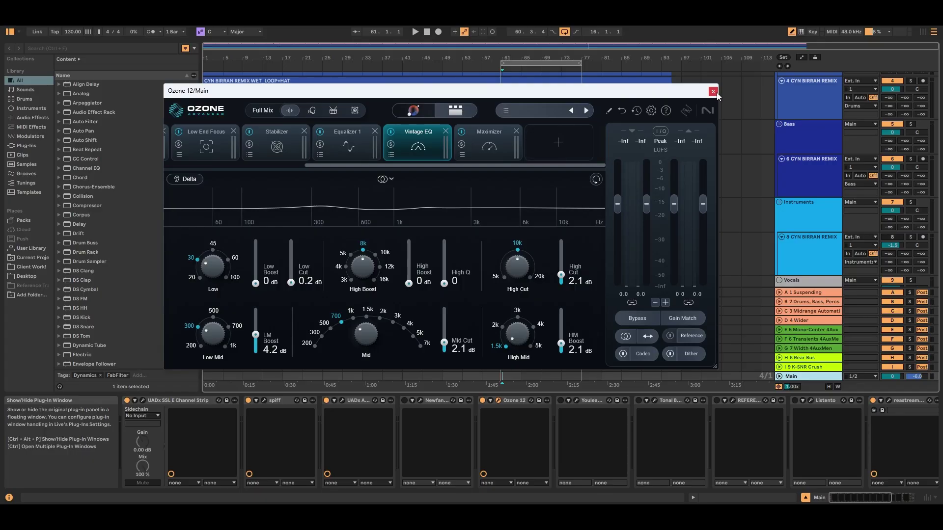
pyautogui.moveTo(676, 95); pyautogui.dragTo(659, 126)
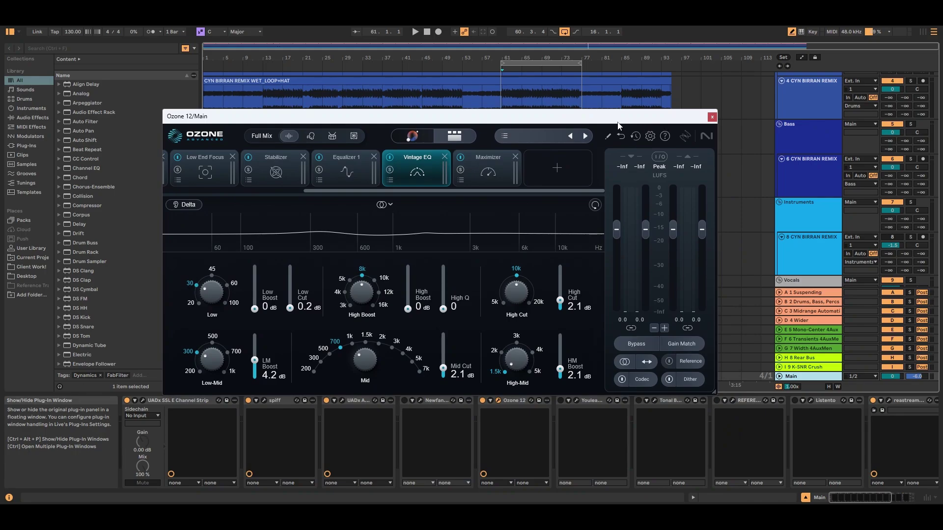
pyautogui.press('space')
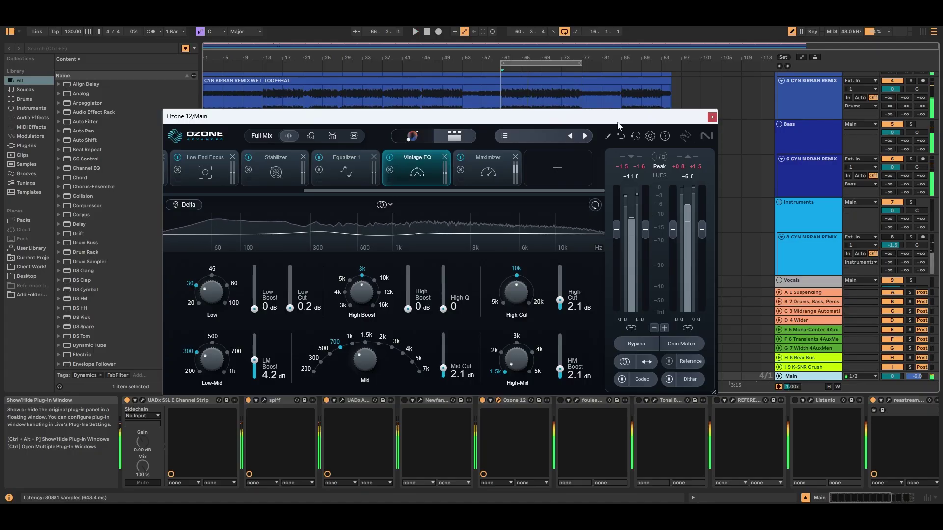
pyautogui.press('space')
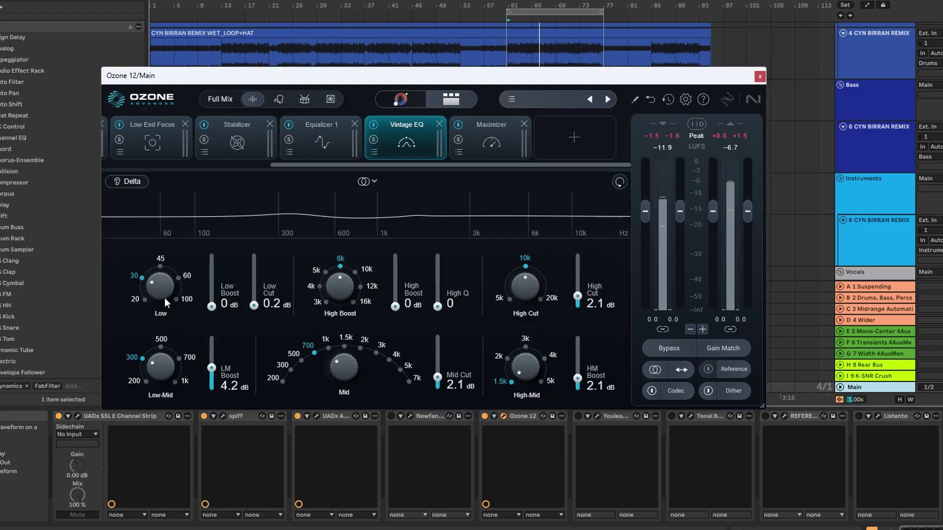
# - Inspect the Maximizer module's settings in Ozone 12, then return to the Vintage EQ module
pyautogui.moveTo(420, 82); pyautogui.dragTo(444, 37)
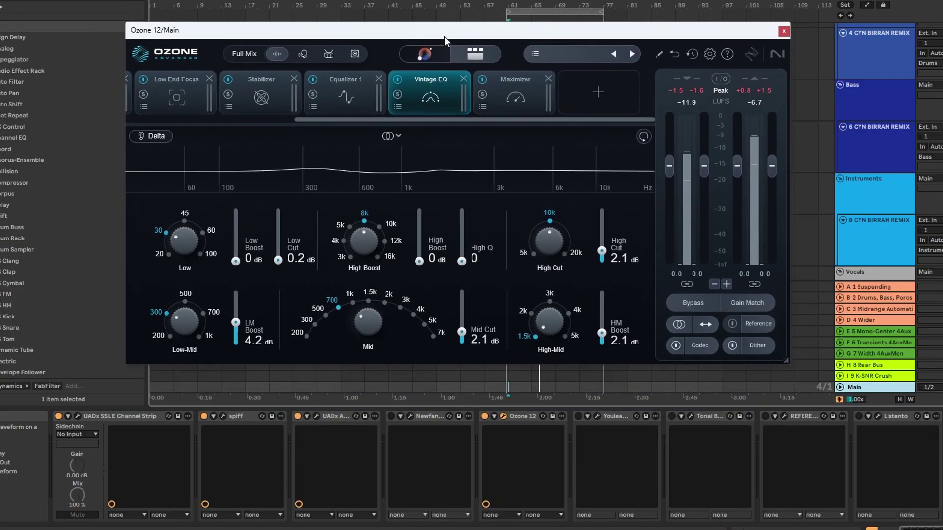
pyautogui.click(507, 101)
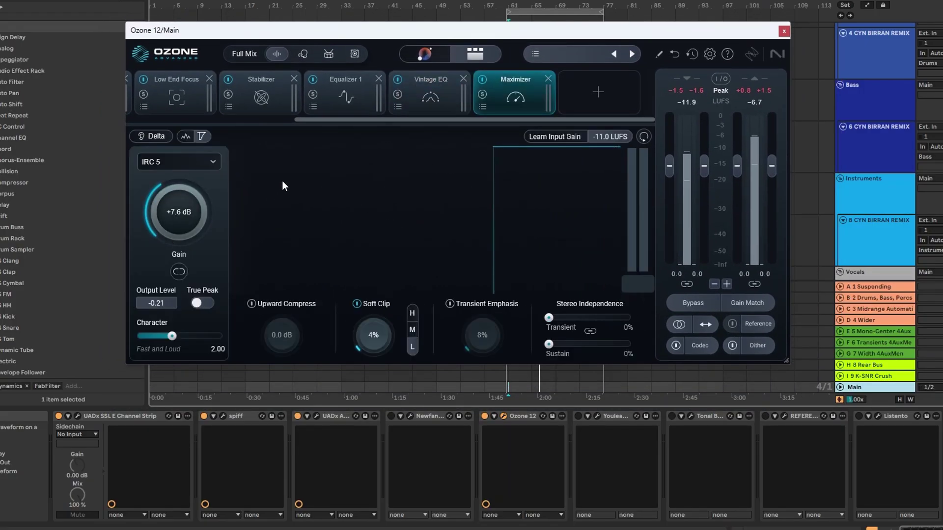
pyautogui.click(433, 101)
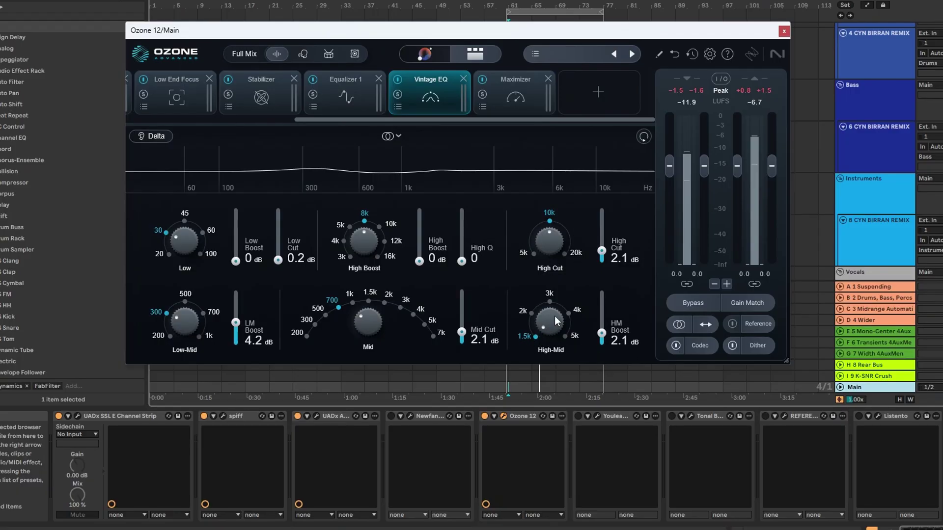
# - Compare the Vintage EQ's High Cut at 0 dB and about 2 dB during playback, leaving it at 2.2 dB
pyautogui.moveTo(602, 251); pyautogui.dragTo(601, 269)
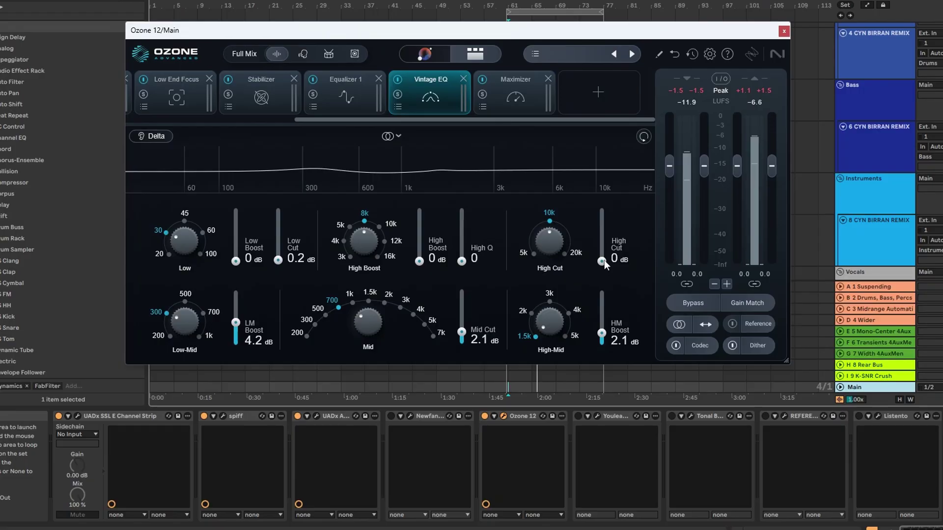
pyautogui.press('space')
pyautogui.press('space')
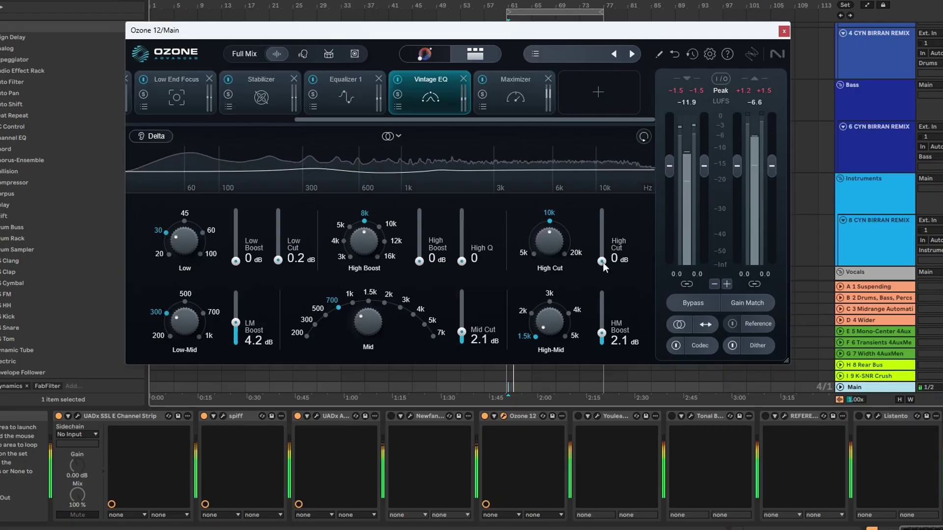
pyautogui.moveTo(603, 263); pyautogui.dragTo(605, 252)
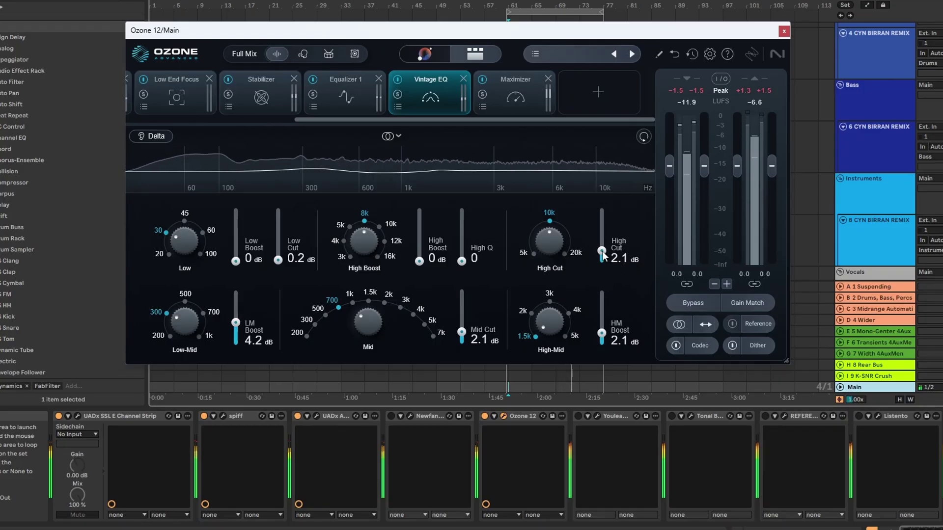
pyautogui.moveTo(604, 253); pyautogui.dragTo(603, 268)
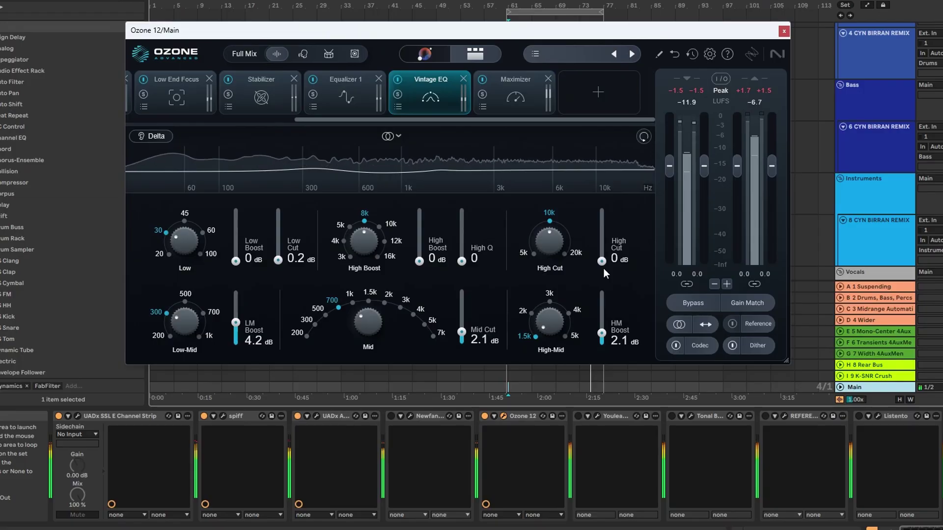
pyautogui.moveTo(605, 262); pyautogui.dragTo(609, 253)
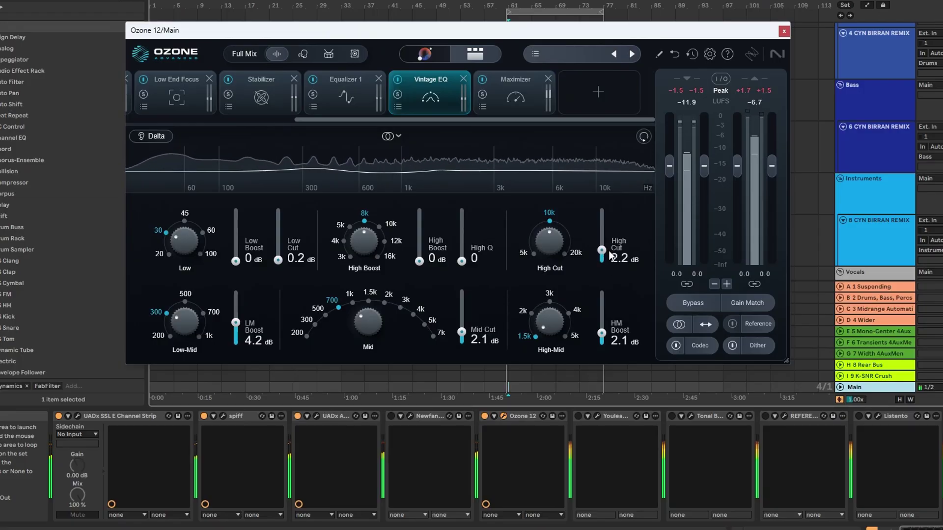
pyautogui.hotkey('ctrl', 'z')
pyautogui.press('space')
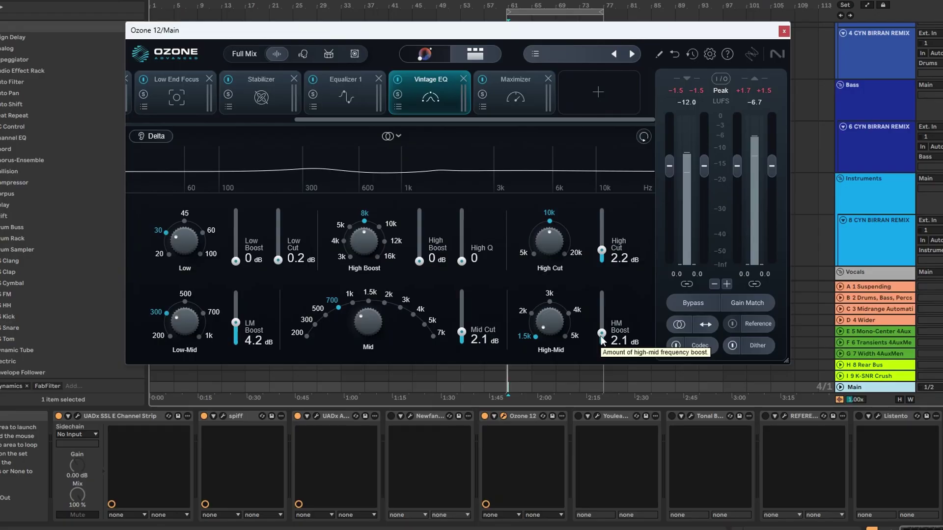
# - Audition the loop with the HM Boost at 0 dB, then set the HM Boost to 2.2 dB
pyautogui.press('space')
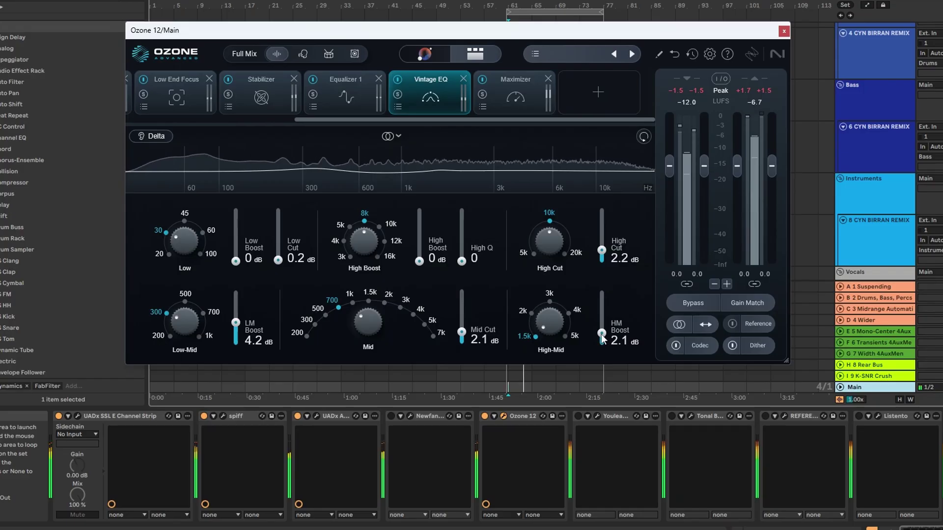
pyautogui.moveTo(601, 333); pyautogui.dragTo(601, 348)
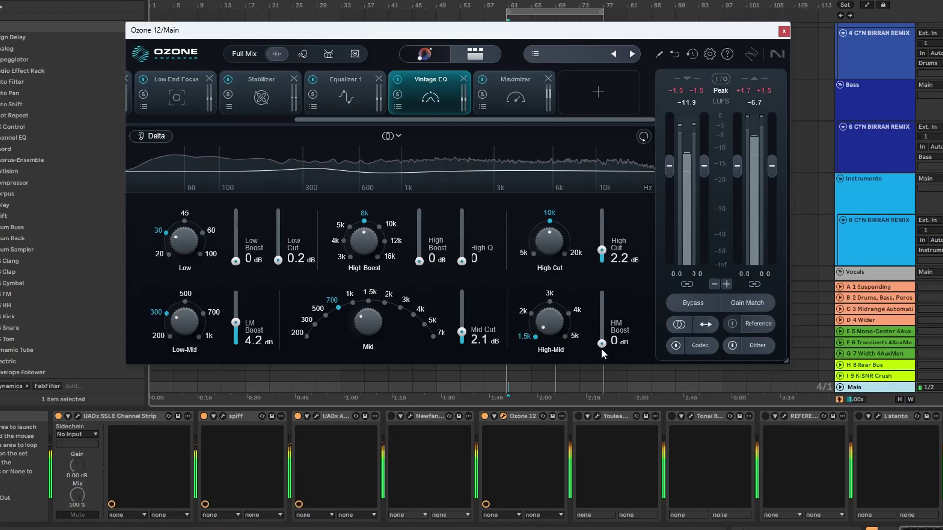
pyautogui.moveTo(601, 347); pyautogui.dragTo(611, 335)
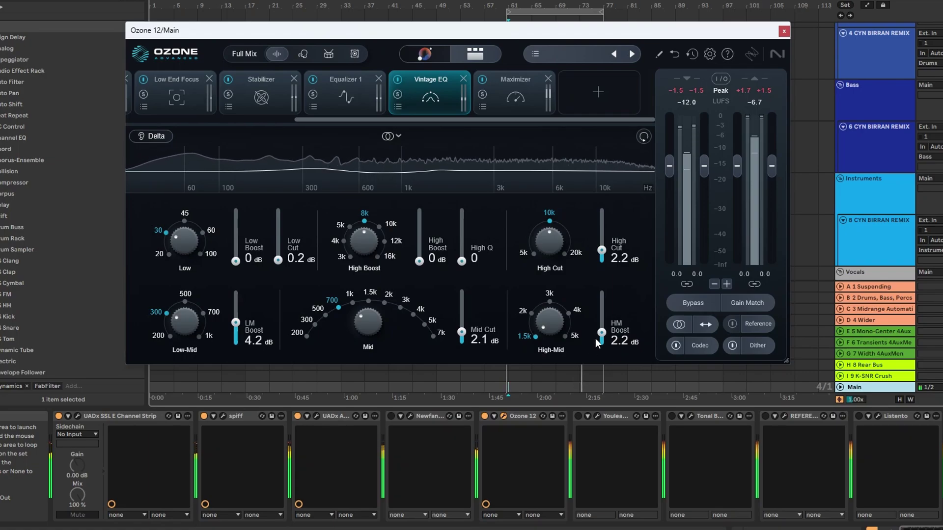
pyautogui.press('space')
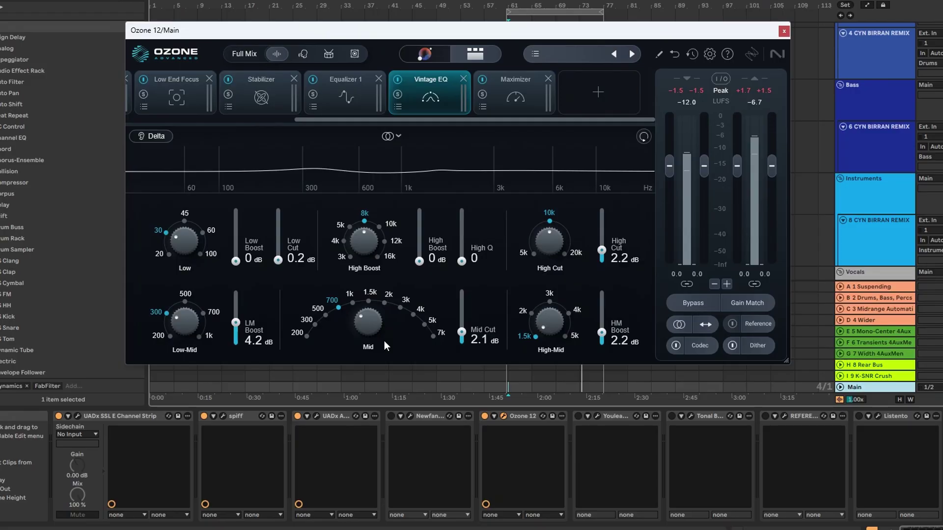
# - Audition the loop with the Mid Cut at 0 dB, then set the Mid Cut to 2.2 dB
pyautogui.press('space')
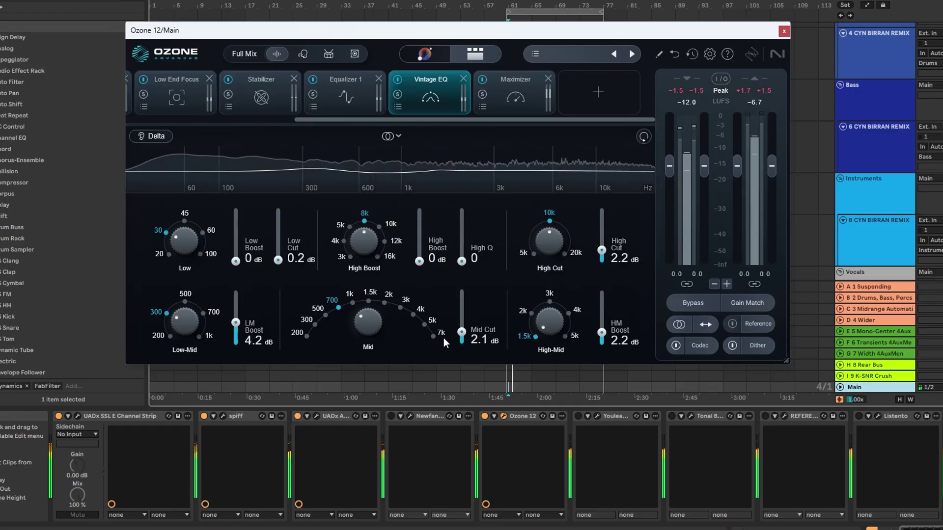
pyautogui.moveTo(461, 331); pyautogui.dragTo(462, 345)
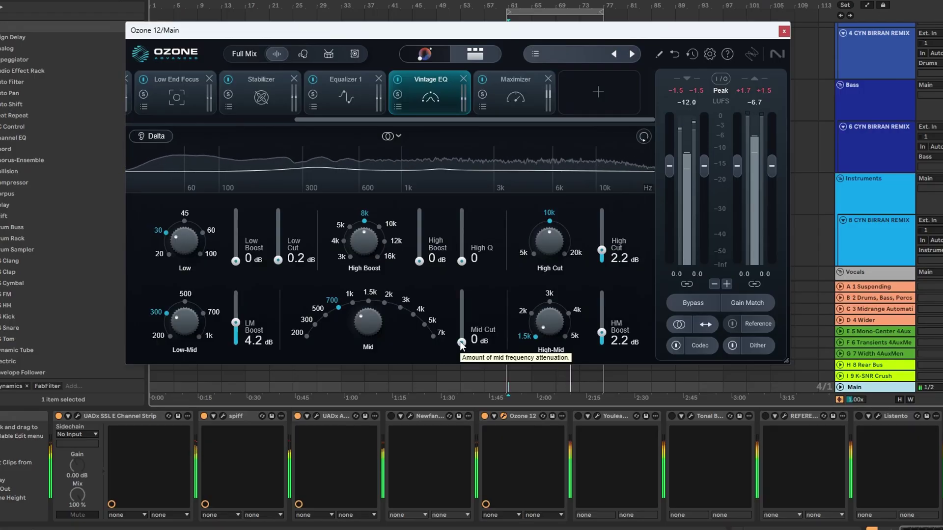
pyautogui.press('space')
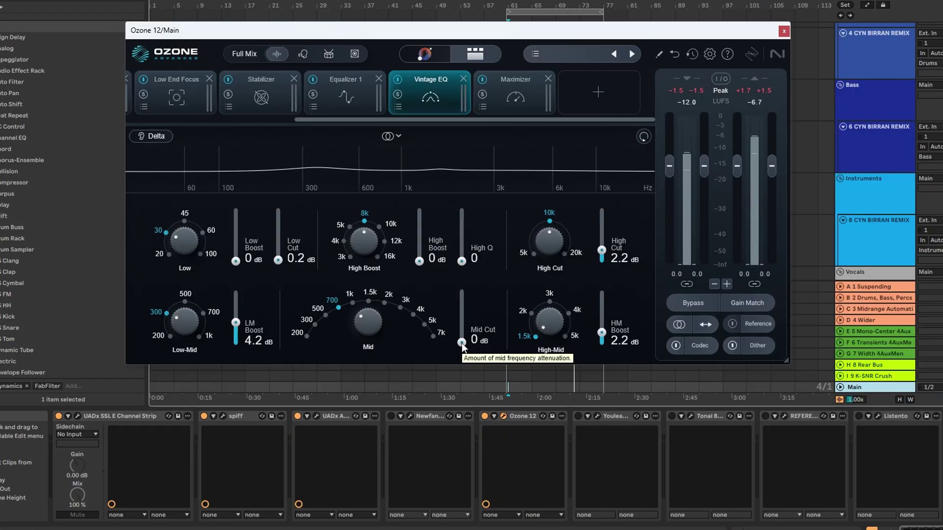
pyautogui.press('space')
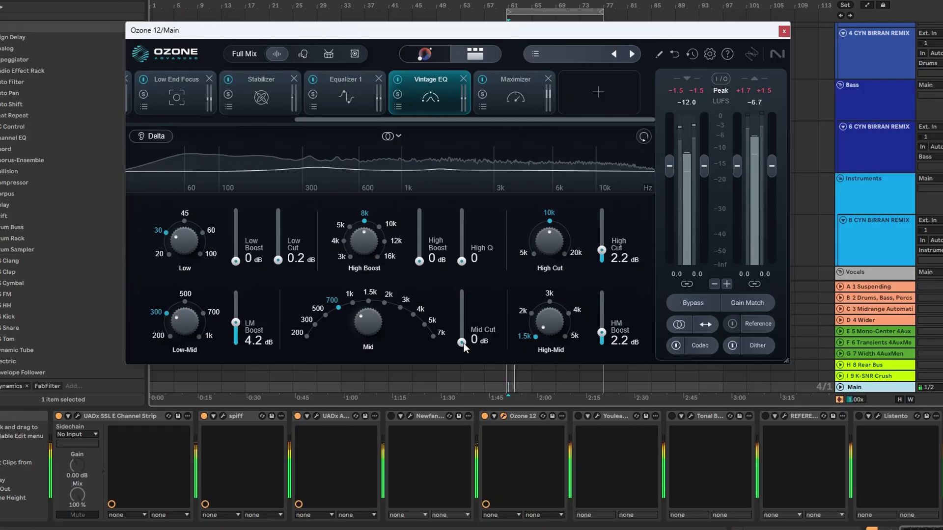
pyautogui.moveTo(463, 343); pyautogui.dragTo(472, 333)
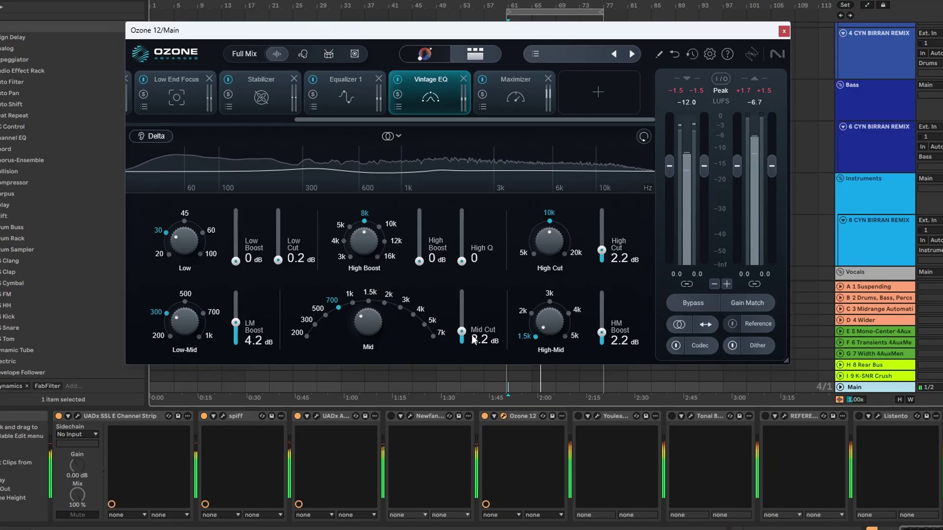
pyautogui.press('space')
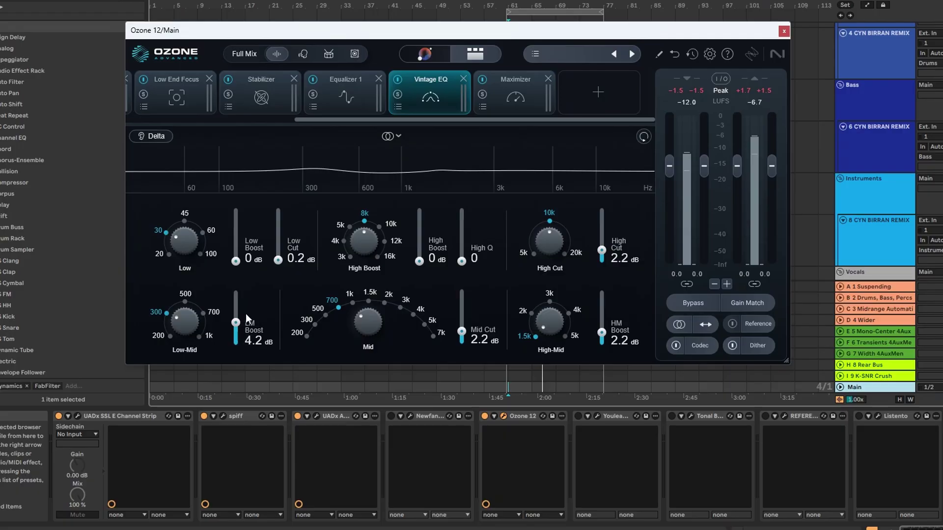
# - Compare the LM Boost at 0 dB and 4.2 dB twice during loop playback, leaving it at 4.2 dB
pyautogui.press('space')
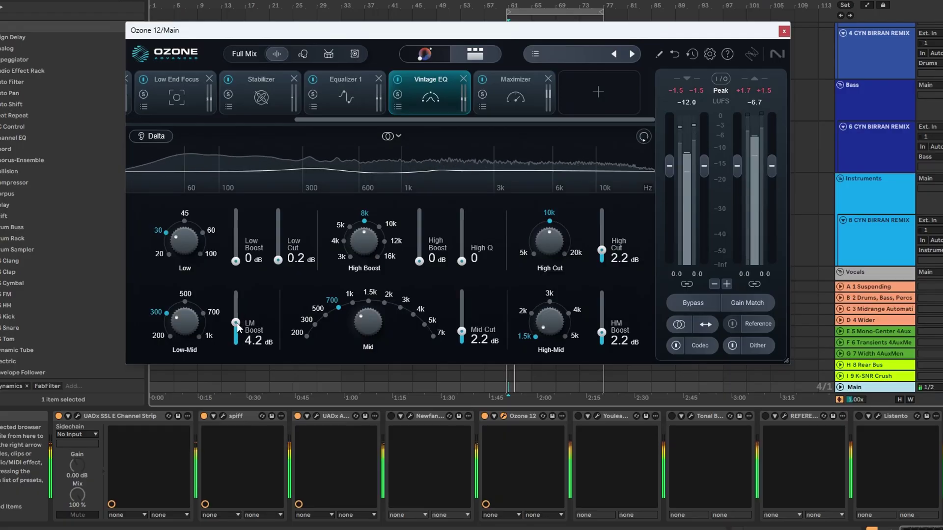
pyautogui.moveTo(237, 323); pyautogui.dragTo(234, 348)
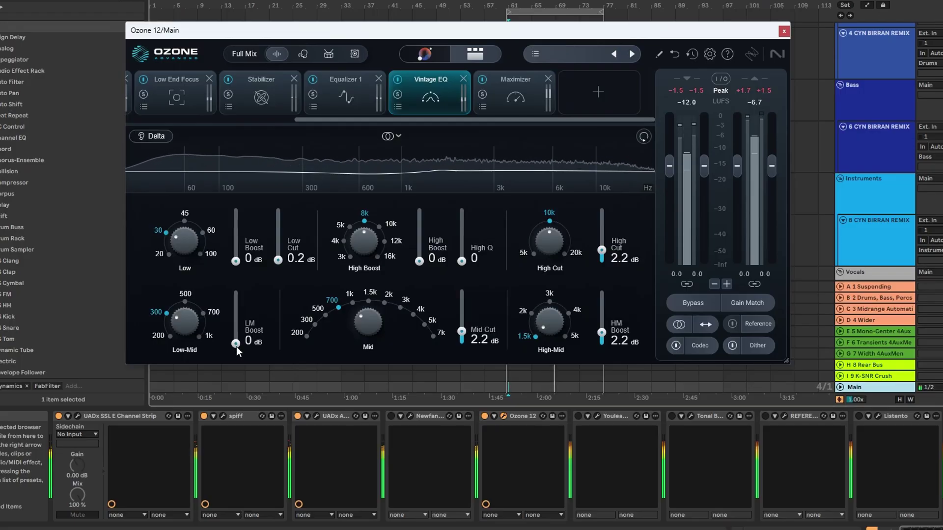
pyautogui.moveTo(238, 341); pyautogui.dragTo(241, 326)
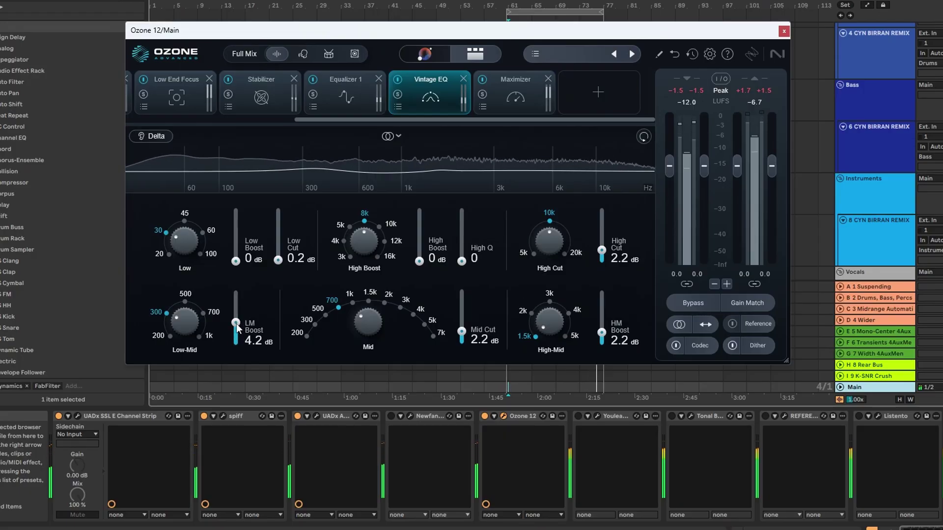
pyautogui.press('space')
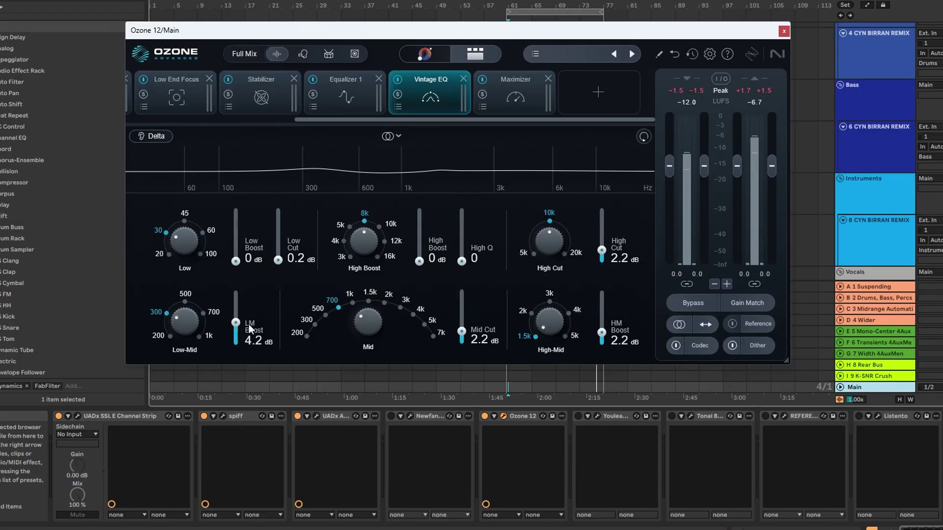
pyautogui.press('space')
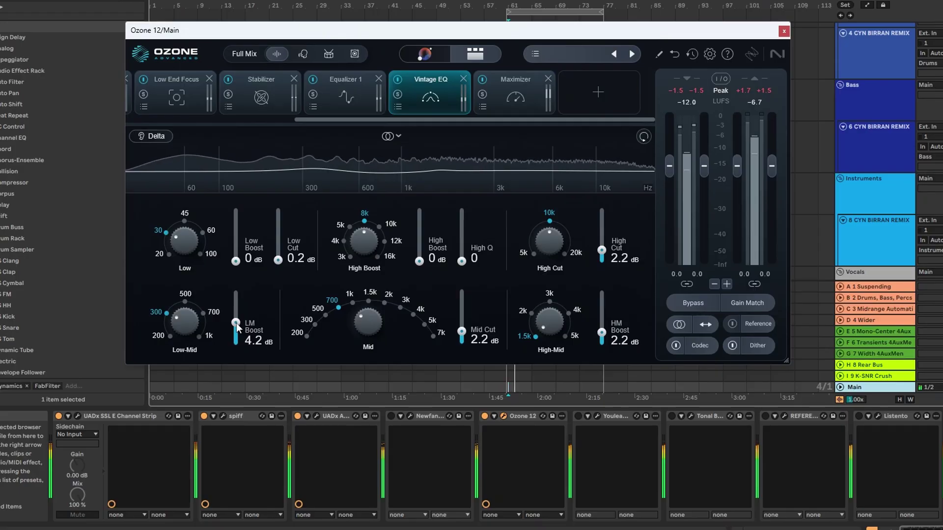
pyautogui.moveTo(236, 323); pyautogui.dragTo(238, 350)
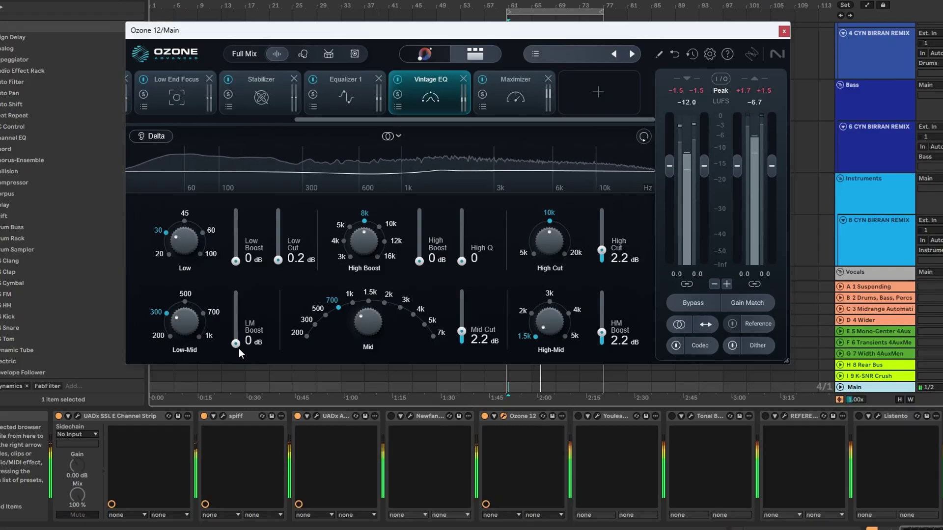
pyautogui.moveTo(240, 345); pyautogui.dragTo(243, 323)
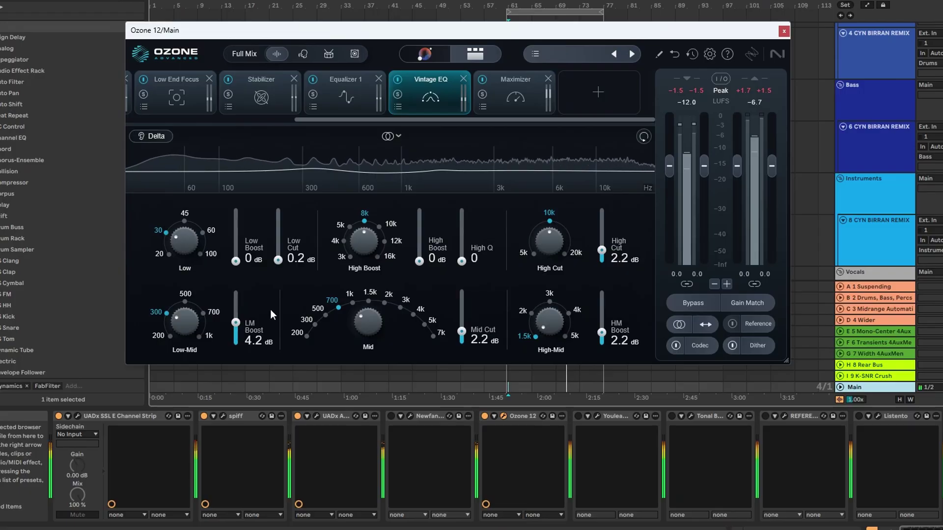
pyautogui.press('space')
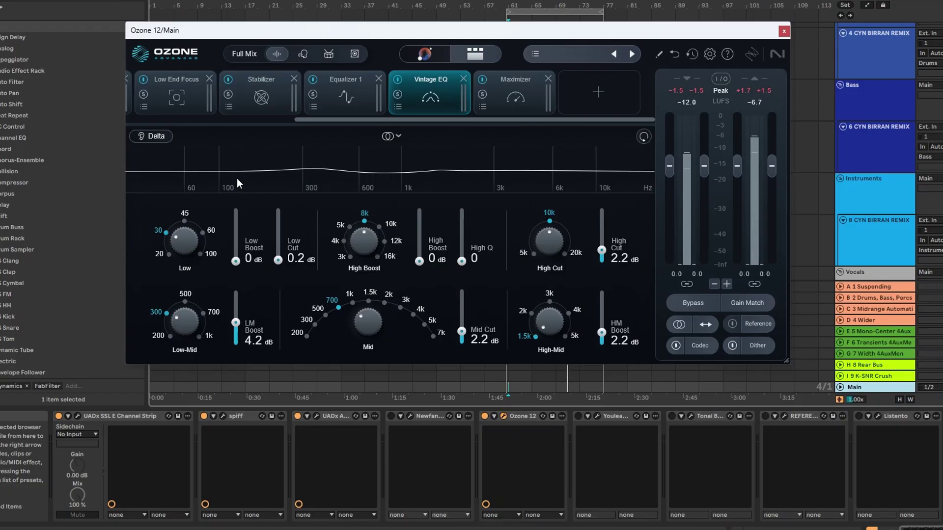
# - Compare the Vintage EQ's Low Cut at 0 dB and 0.2 dB during loop playback, leaving it at 0.2 dB
pyautogui.press('space')
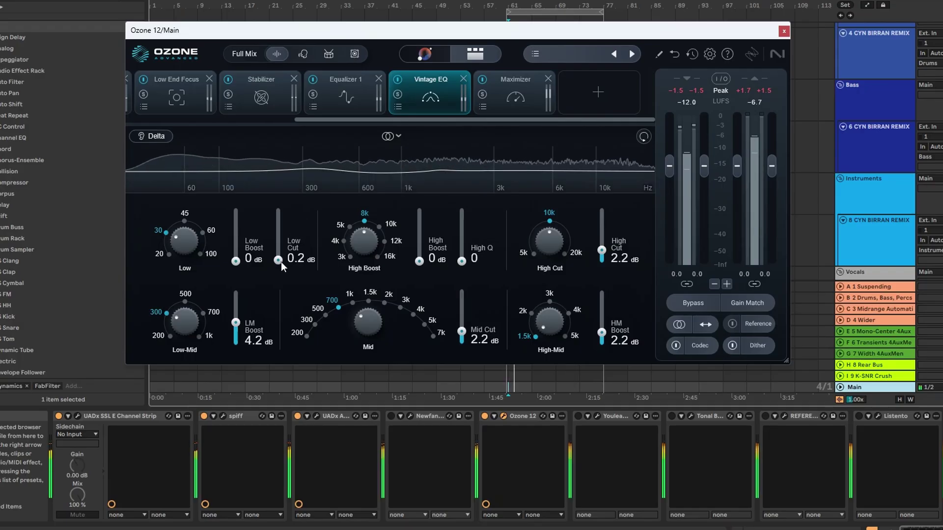
pyautogui.moveTo(278, 261); pyautogui.dragTo(277, 274)
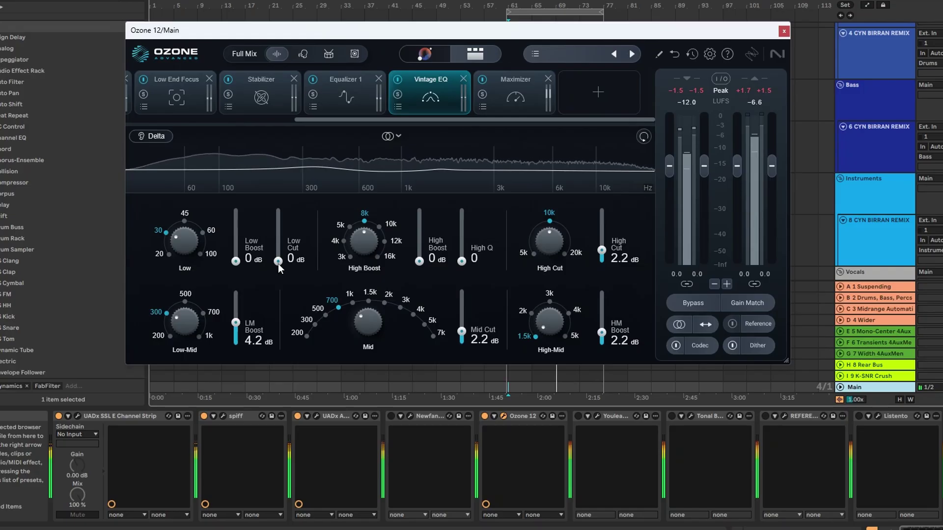
pyautogui.moveTo(278, 266); pyautogui.dragTo(281, 266)
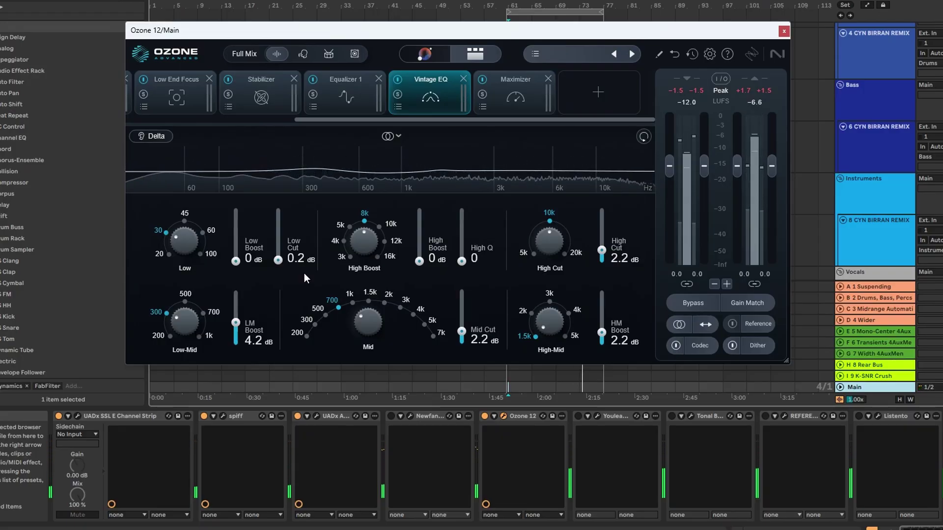
pyautogui.press('space')
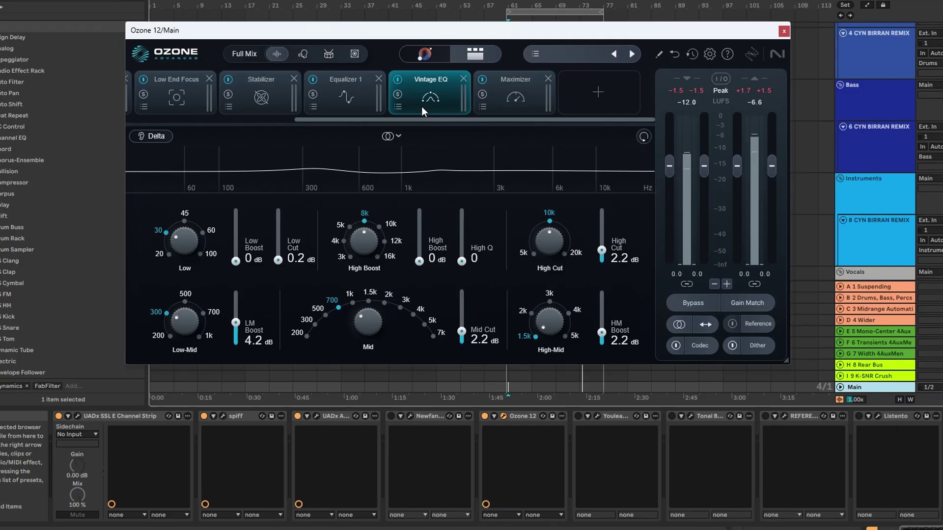
# - Display the Maximizer's settings, then bypass and re-enable the Vintage EQ module while playback is stopped
pyautogui.click(503, 98)
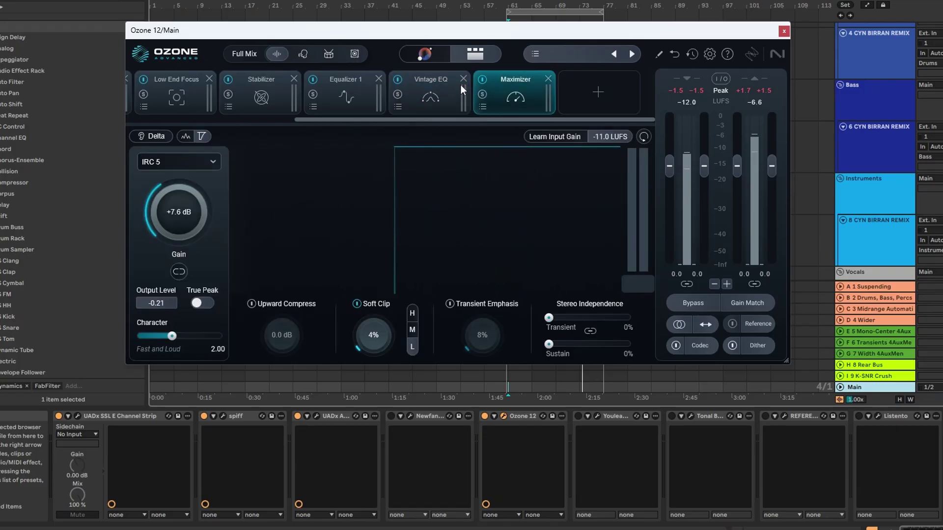
pyautogui.click(426, 93)
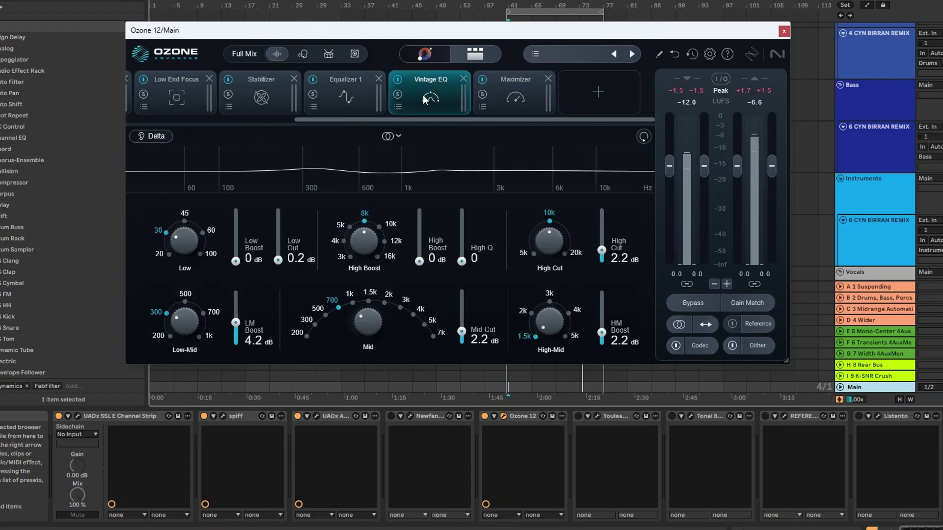
pyautogui.click(532, 101)
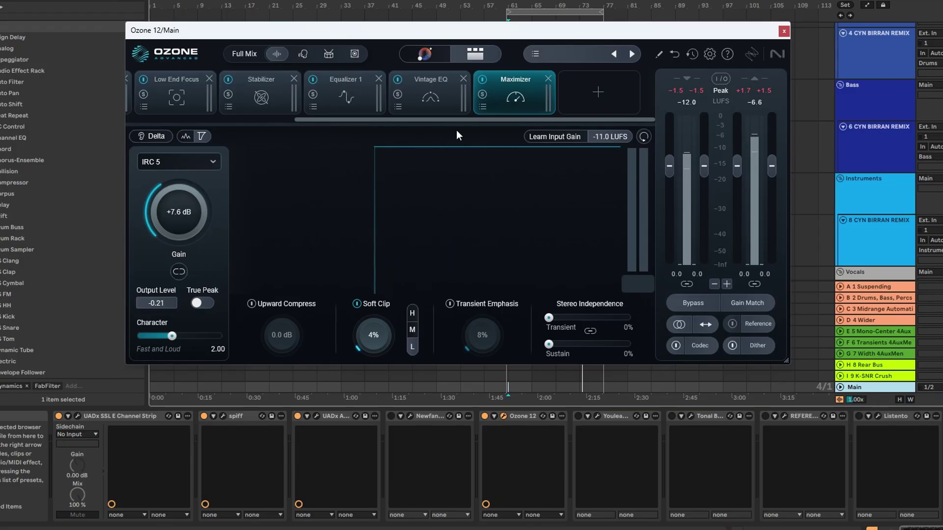
pyautogui.click(398, 80)
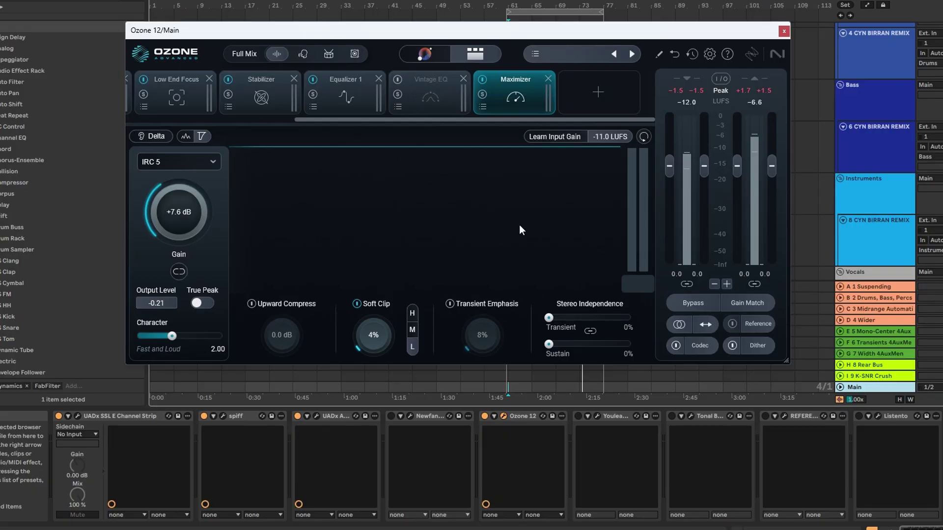
pyautogui.click(398, 79)
# - Compare the Maximizer's gain reduction with the Vintage EQ bypassed and enabled during loop playback, leaving the EQ enabled
pyautogui.press('space')
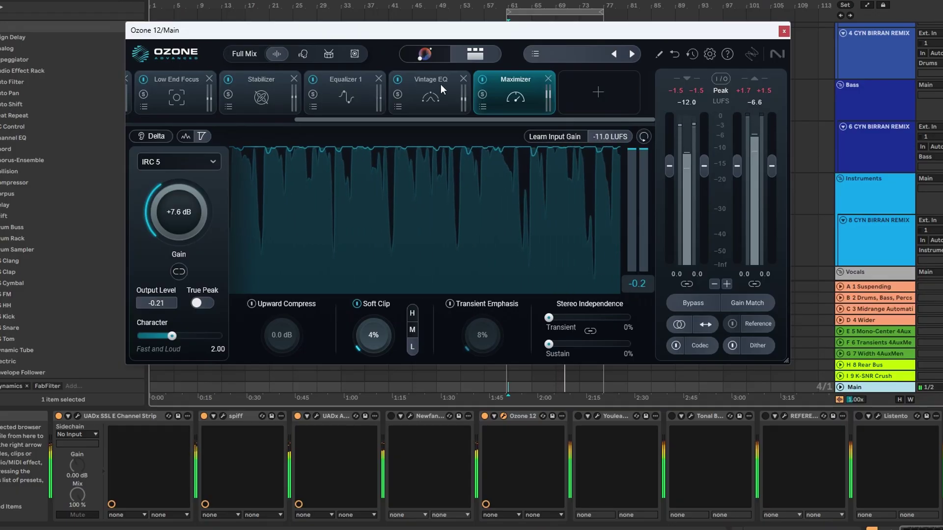
pyautogui.click(396, 80)
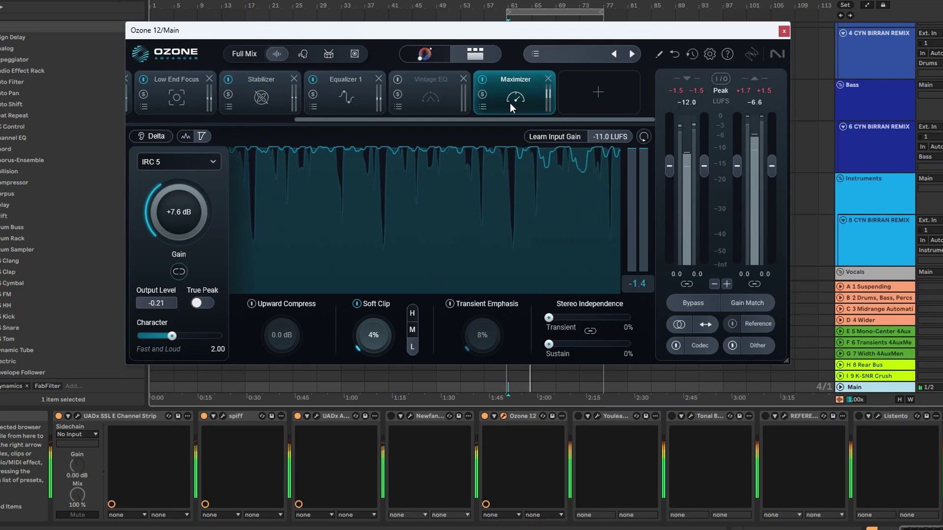
pyautogui.click(397, 80)
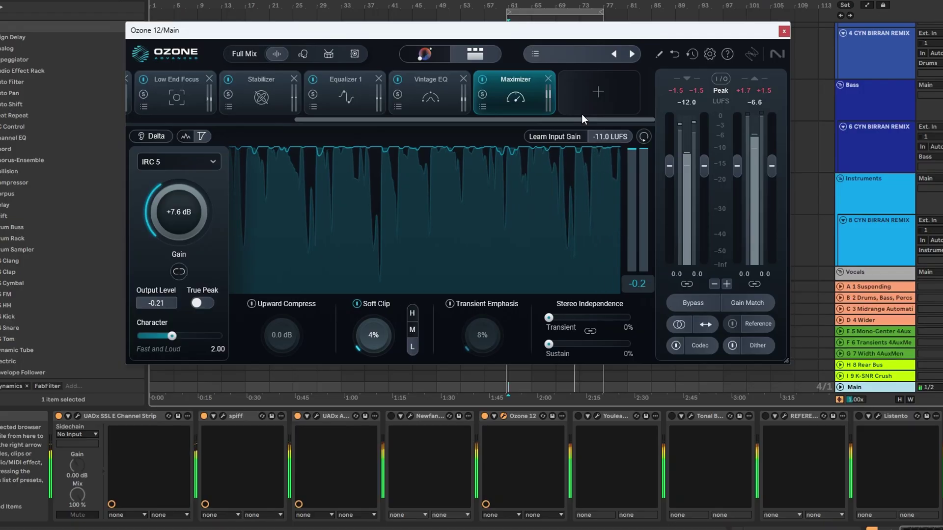
pyautogui.press('space')
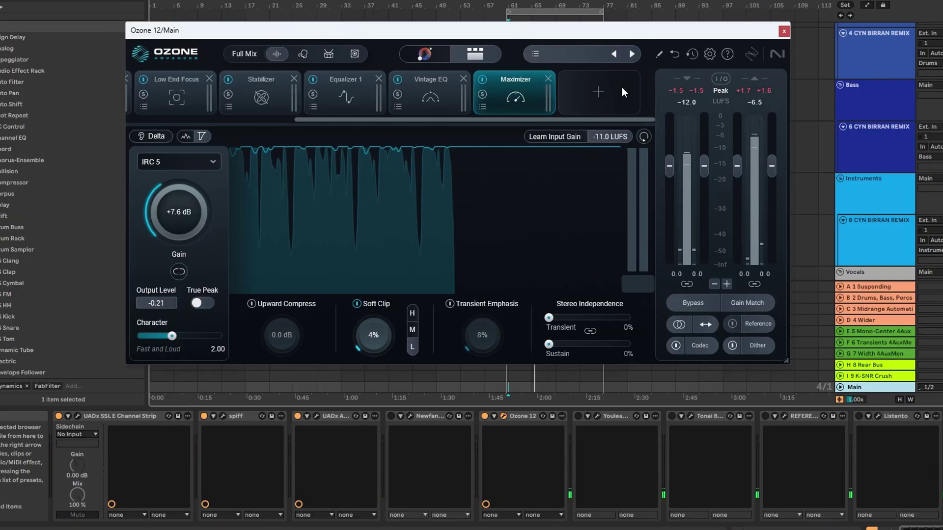
# - Review the Vintage EQ and Maximizer settings in alternation, ending on the Vintage EQ
pyautogui.click(412, 102)
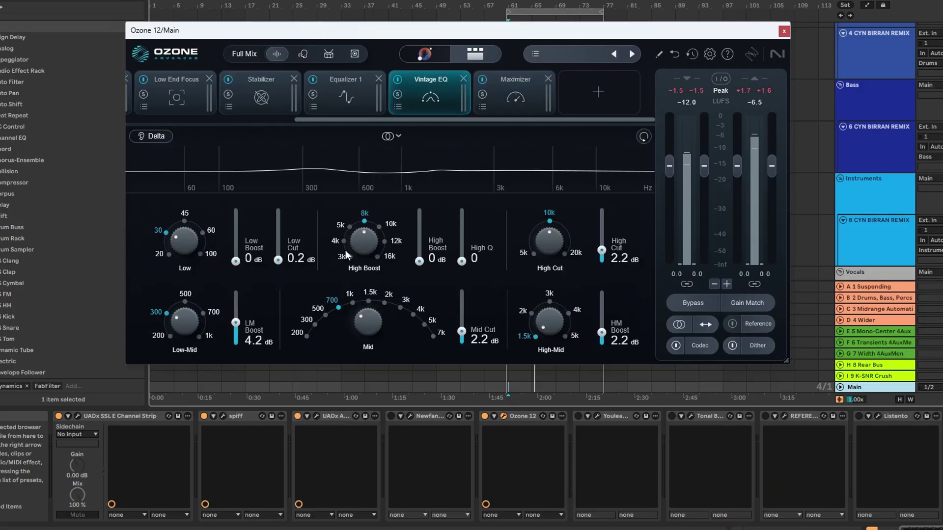
pyautogui.click(526, 92)
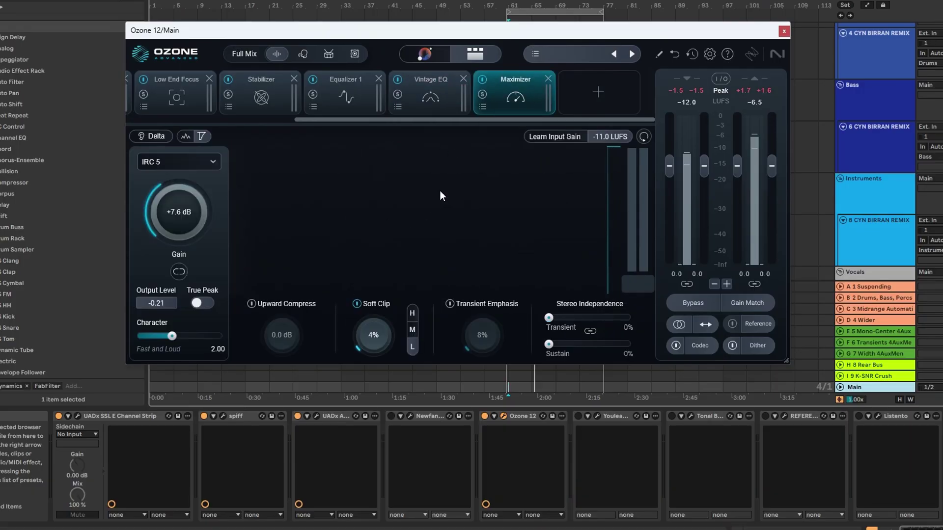
pyautogui.click(435, 102)
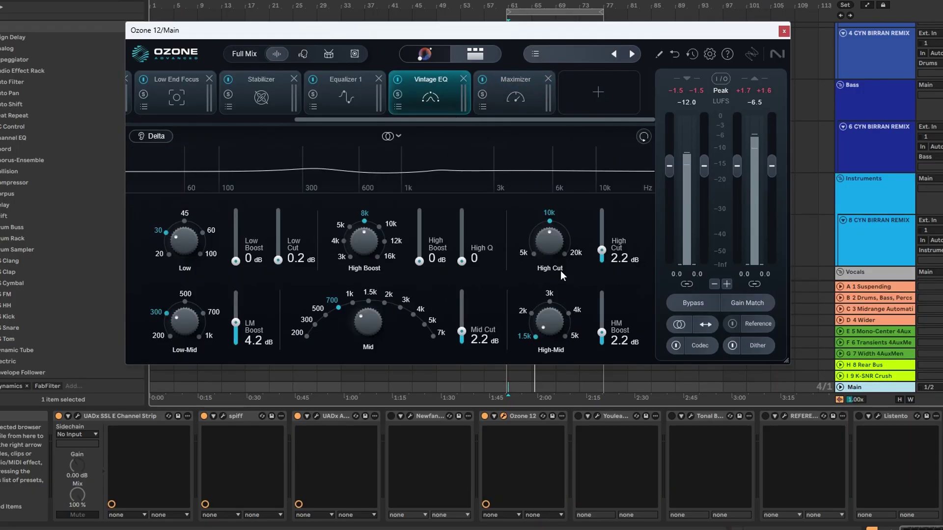